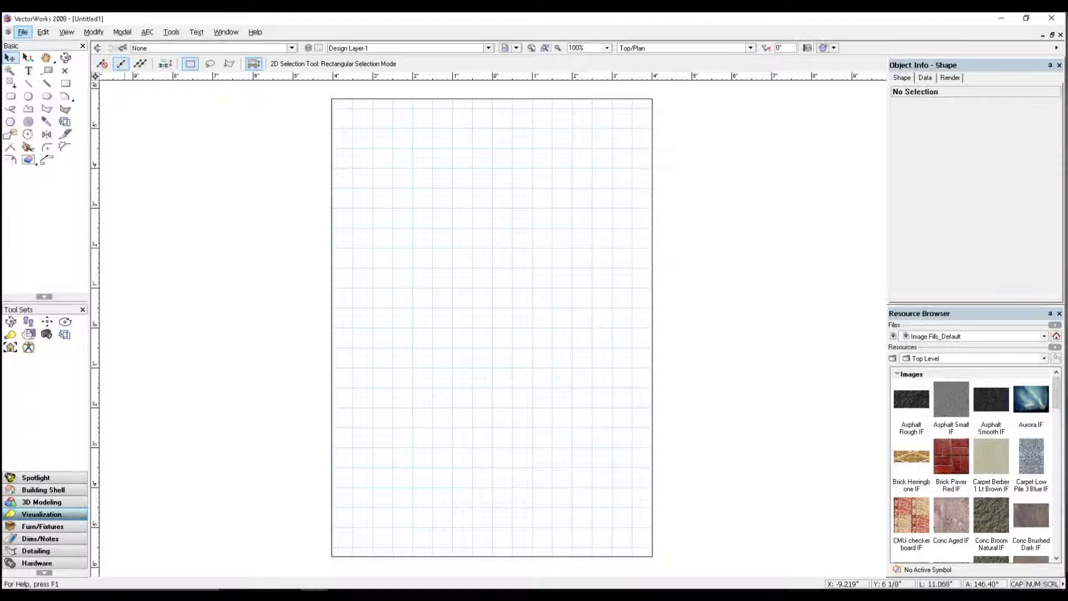
# Bring up the File menu with the New... command highlighted.
pyautogui.hotkey('alt', 'f')
pyautogui.press('Right')
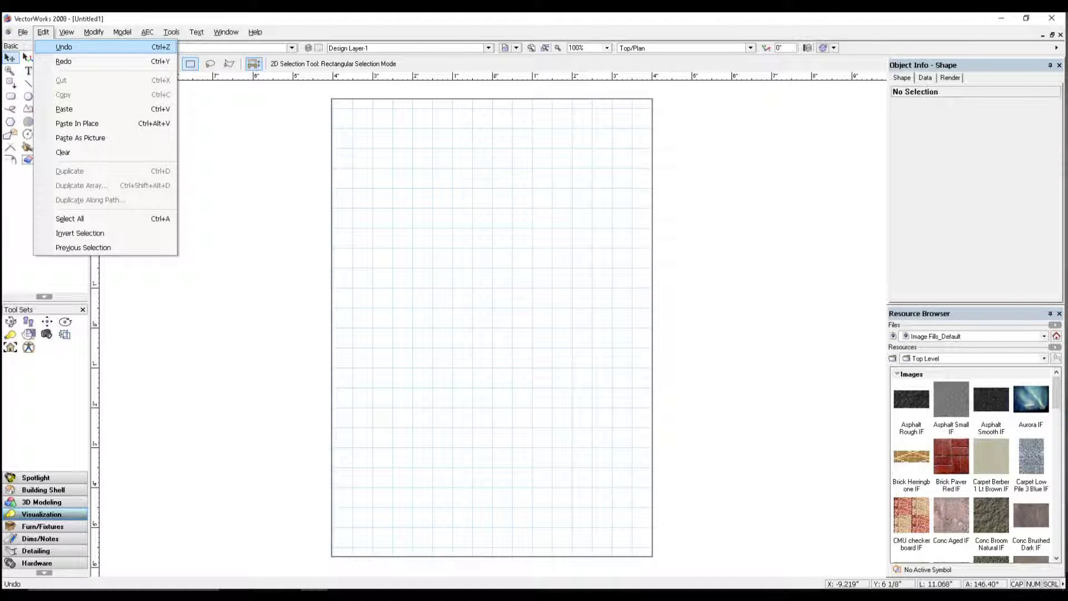
pyautogui.press('Left')
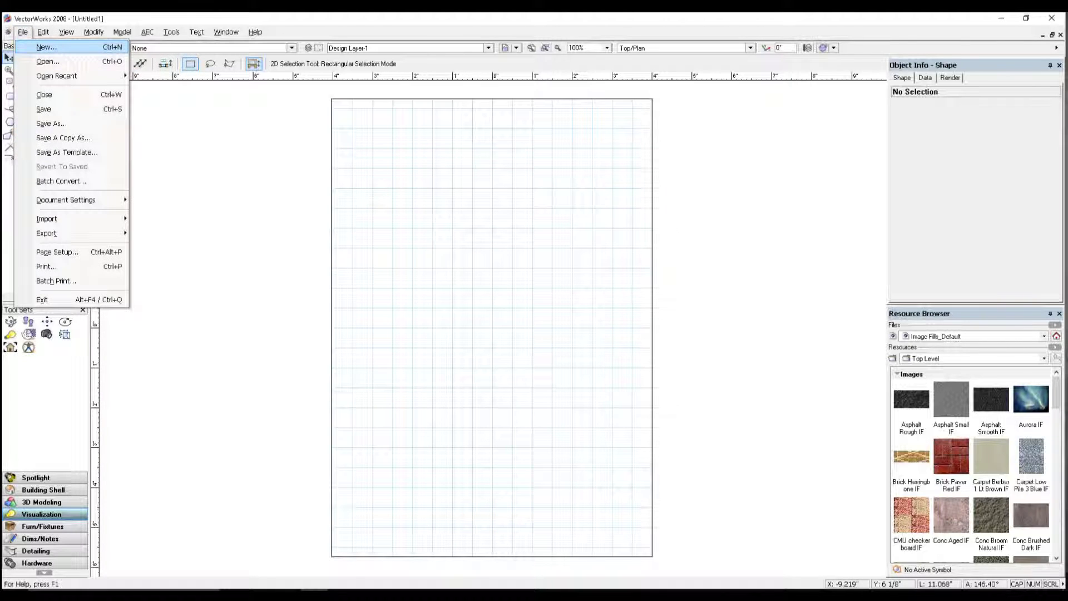
# Create a new document from the last EX106 Template.sta in the template list.
pyautogui.press('Return')
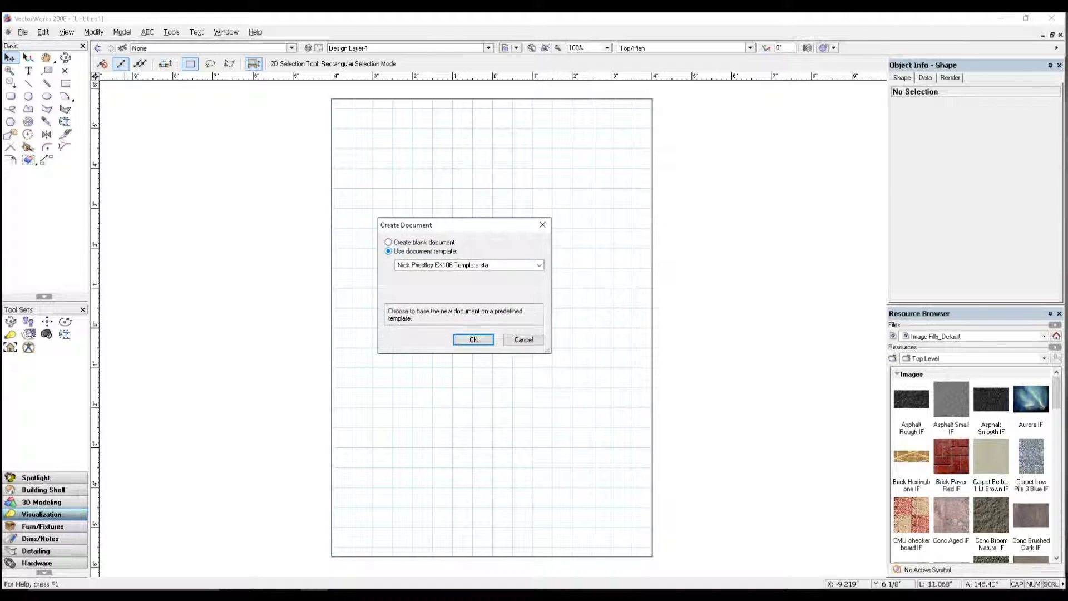
pyautogui.hotkey('alt', 'Down')
pyautogui.press('Down')
pyautogui.press('Down')
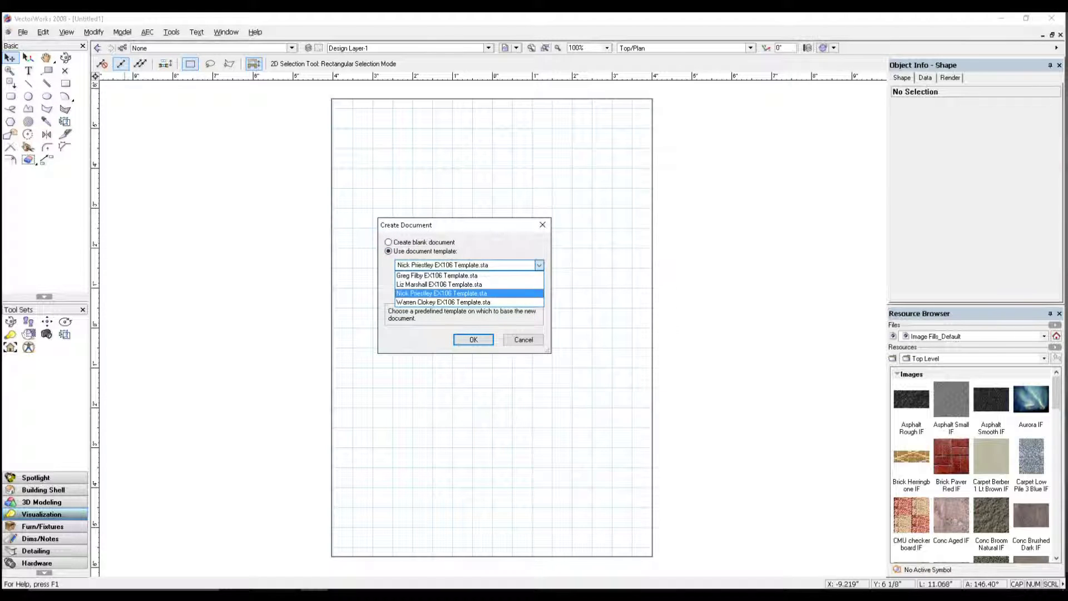
pyautogui.press('Down')
pyautogui.press('Up')
pyautogui.press('Up')
pyautogui.press('Up')
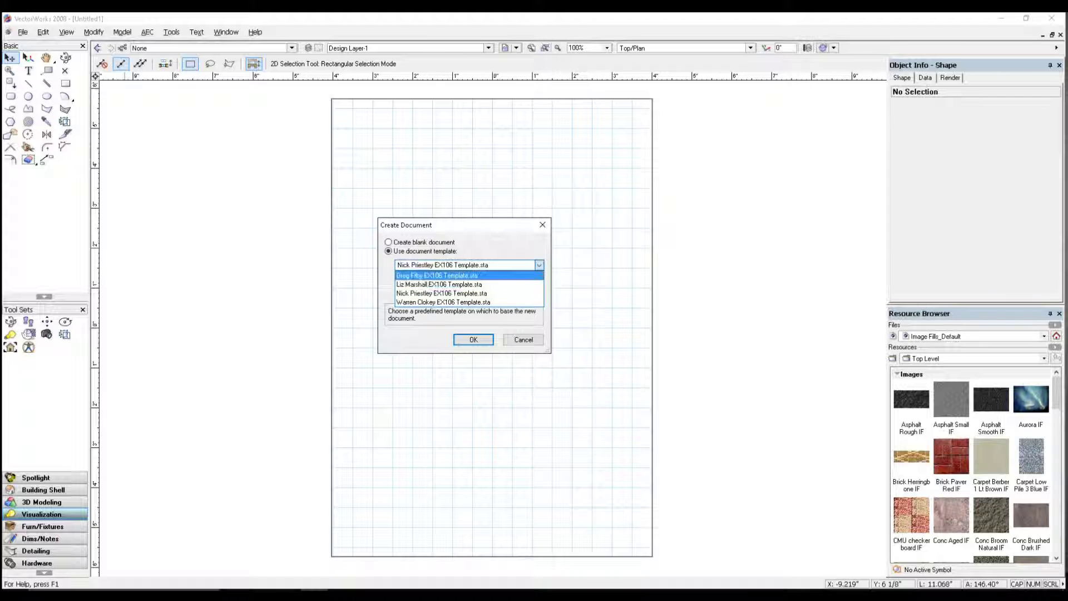
pyautogui.press('Down')
pyautogui.press('Down')
pyautogui.press('Down')
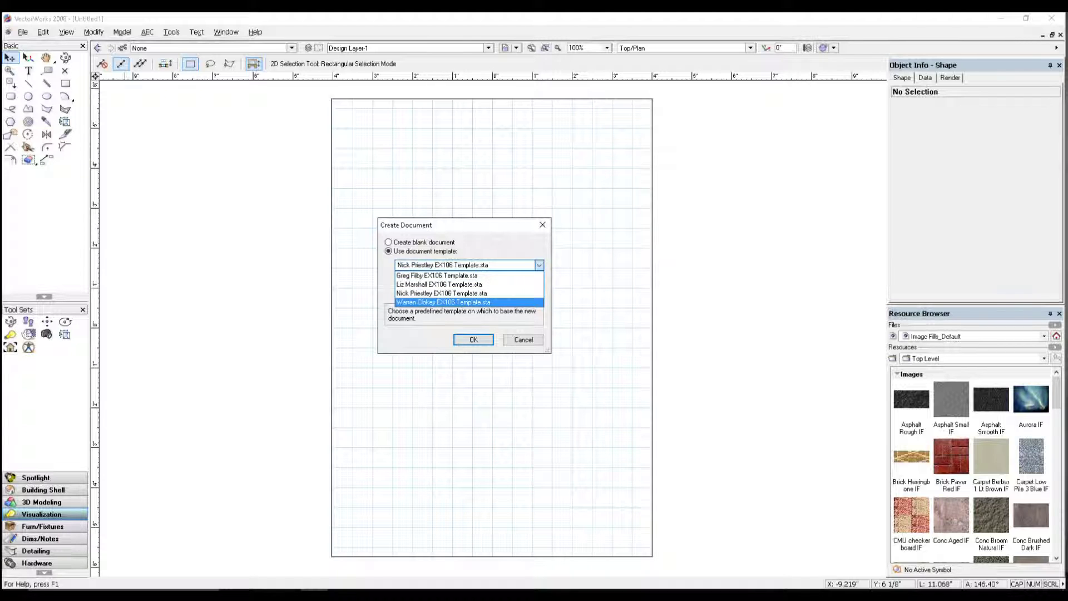
pyautogui.press('Return')
pyautogui.press('Return')
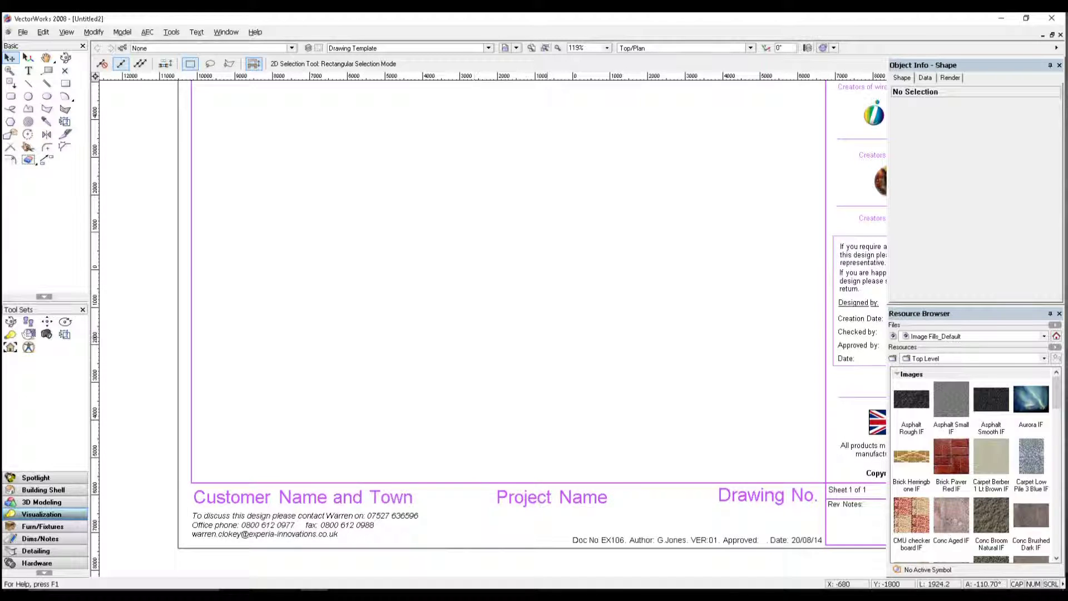
pyautogui.scroll(2, 601, 293)
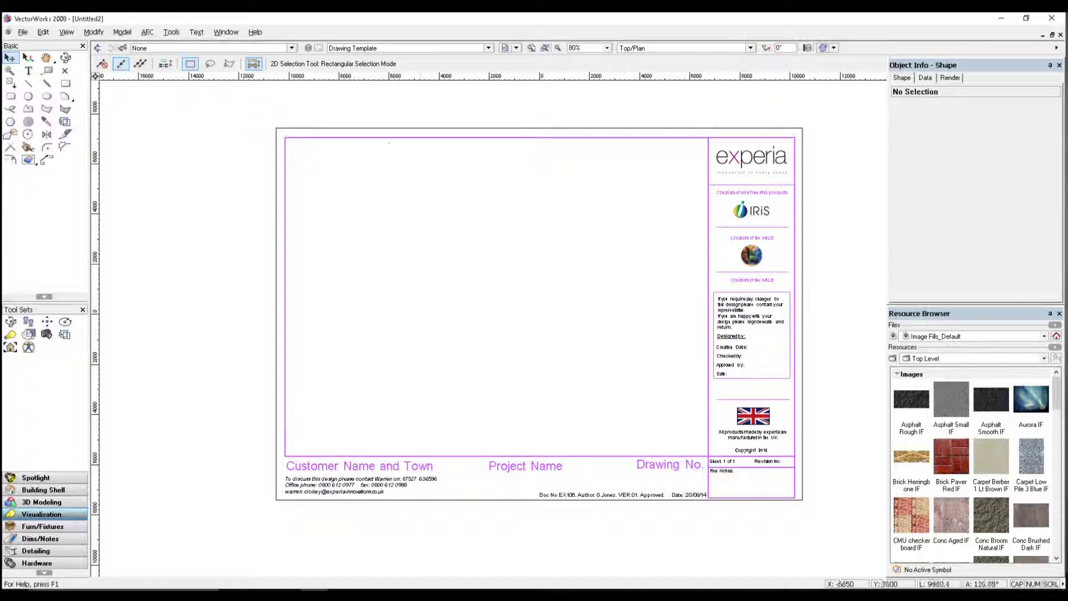
# Show the Active Layer list for the full templated sheet.
pyautogui.click(488, 48)
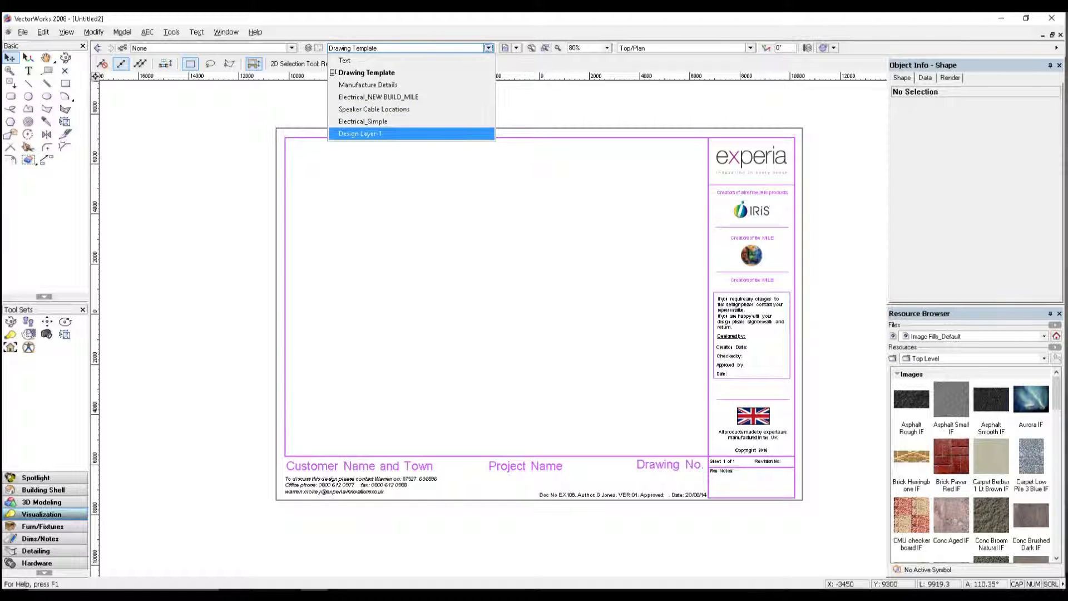
# Make Design Layer-1 active, then switch the active layer to Electrical_Simple.
pyautogui.click(367, 134)
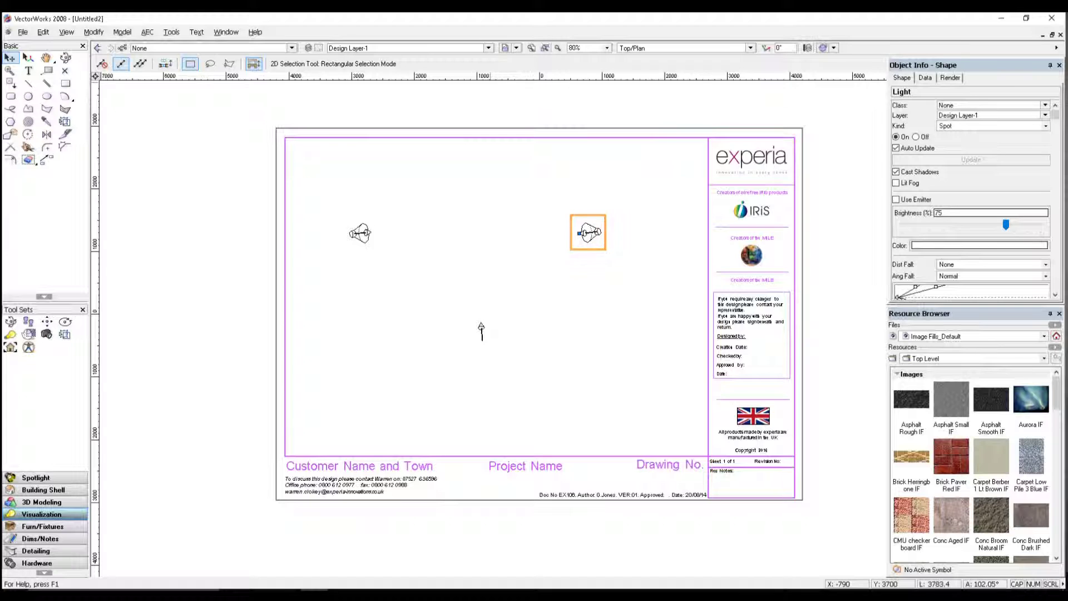
pyautogui.click(488, 48)
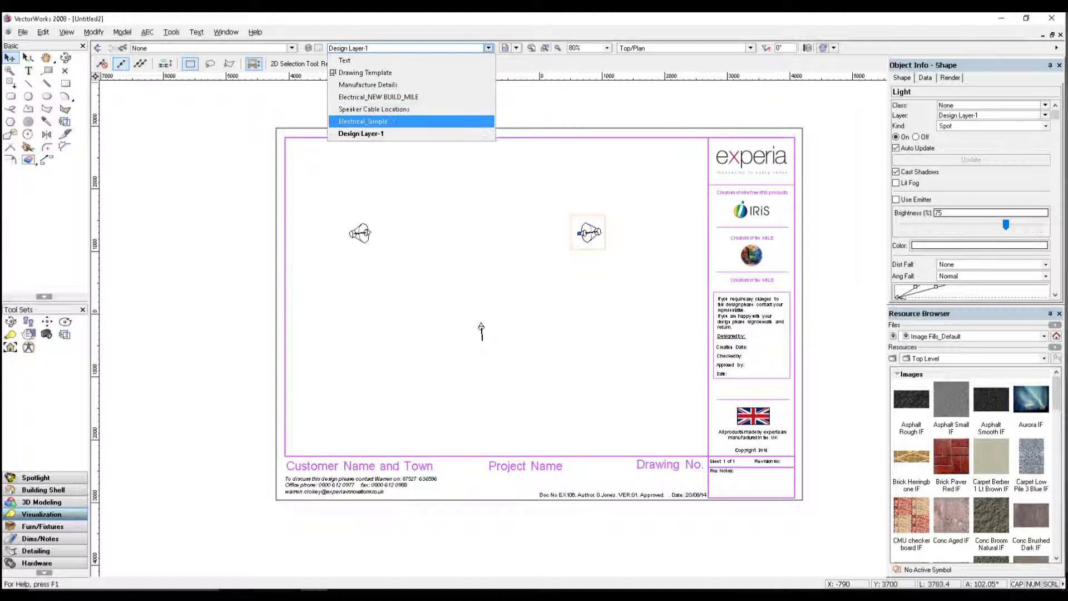
pyautogui.click(363, 121)
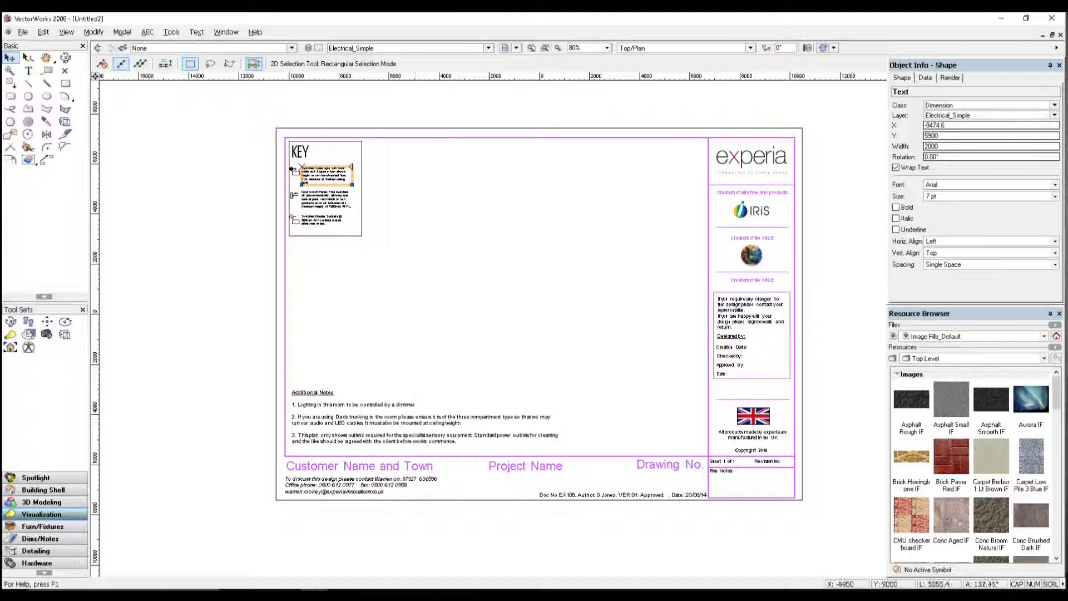
# Make Speaker Cable Locations the active layer and review its speaker cable key.
pyautogui.click(489, 47)
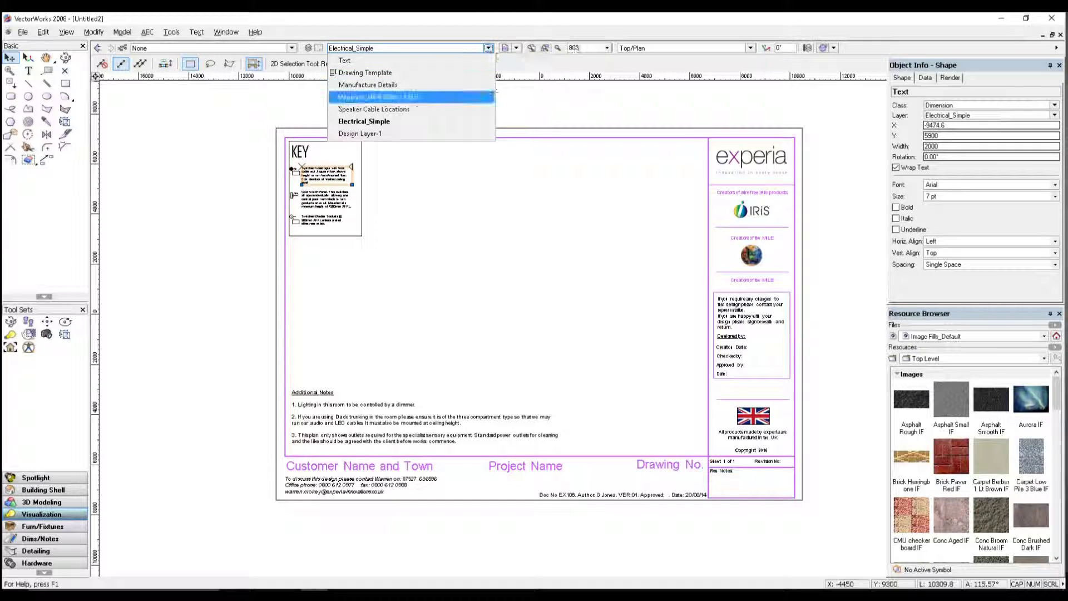
pyautogui.click(373, 109)
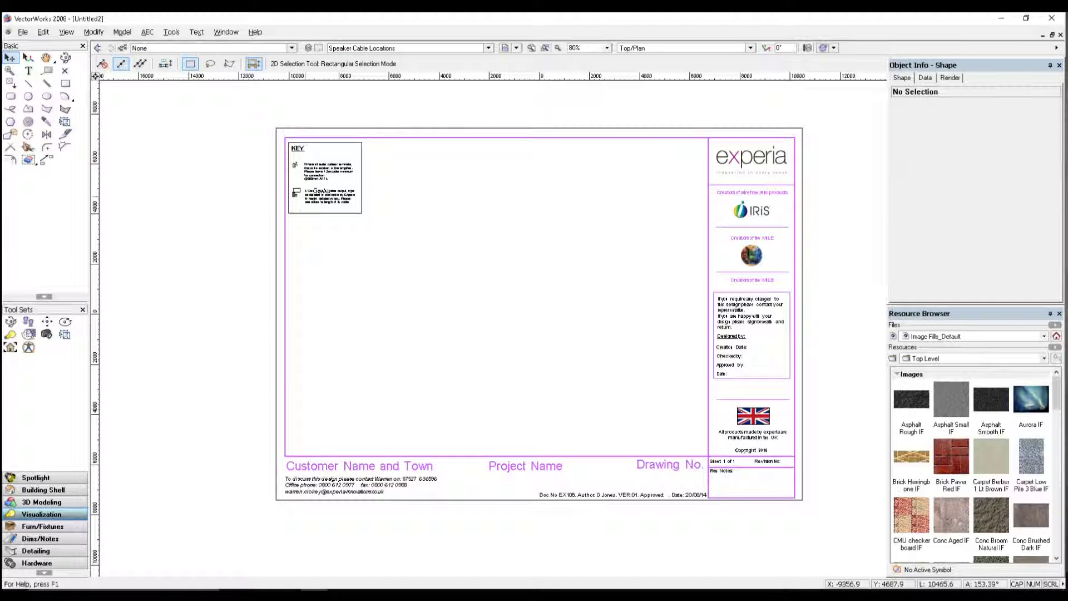
pyautogui.scroll(2, 320, 192)
pyautogui.scroll(2, 309, 175)
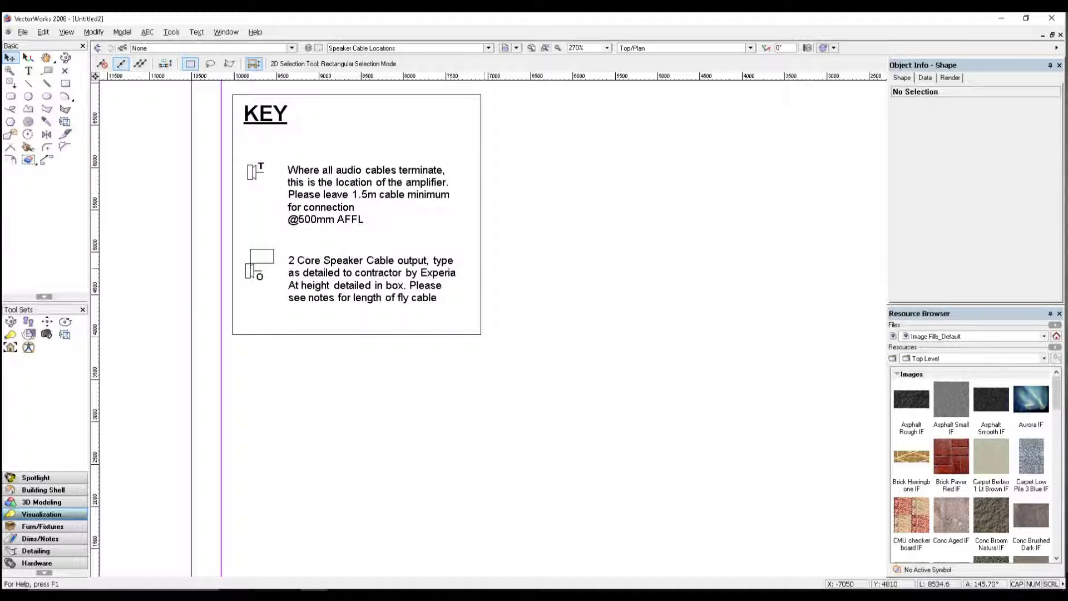
pyautogui.scroll(-1, 484, 266)
pyautogui.scroll(-2, 485, 265)
pyautogui.scroll(-1, 484, 266)
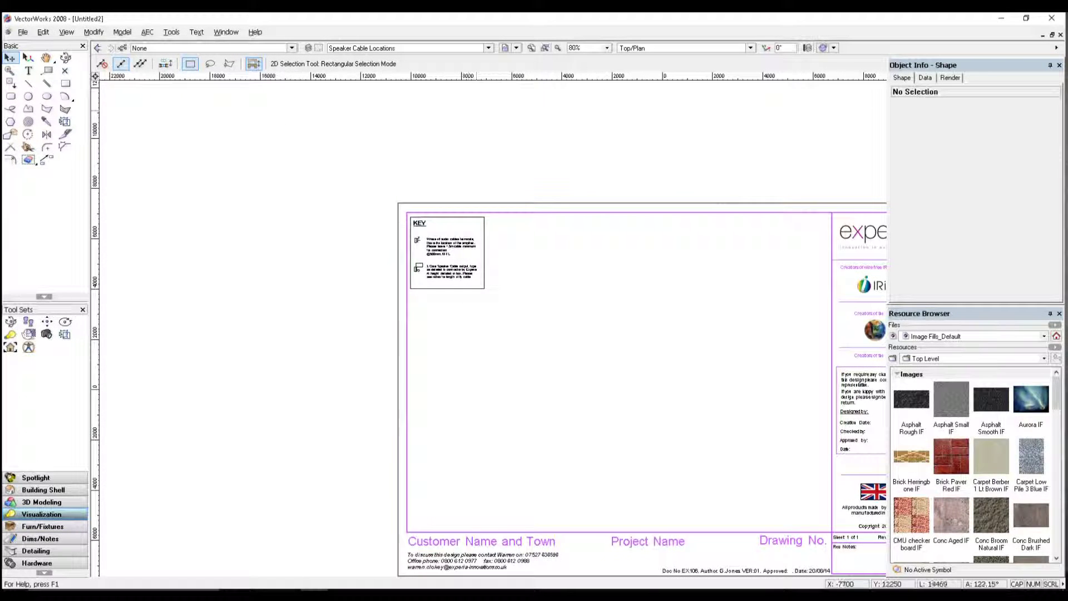
pyautogui.click(488, 47)
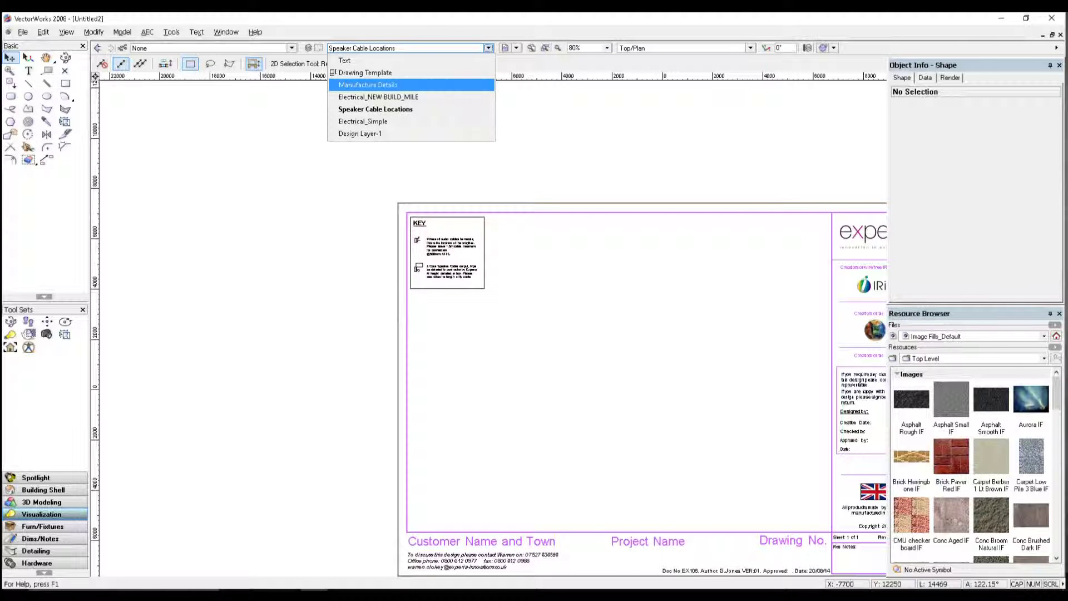
# Switch to the Electrical_NEW BUILD_MILE layer and select its switched fused spur key entry.
pyautogui.click(378, 98)
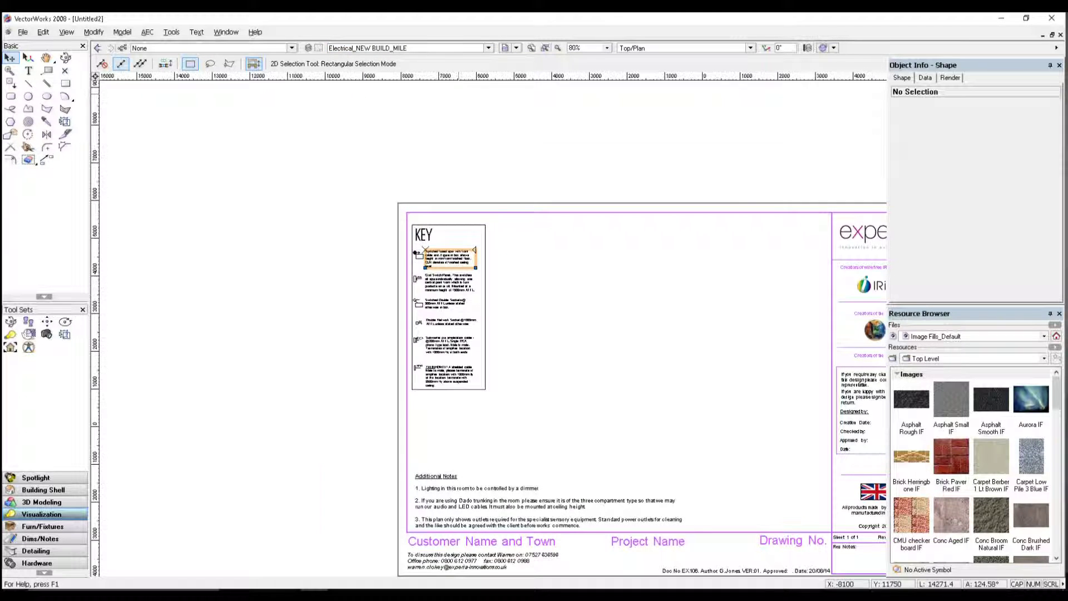
pyautogui.scroll(3, 536, 282)
pyautogui.click(294, 237)
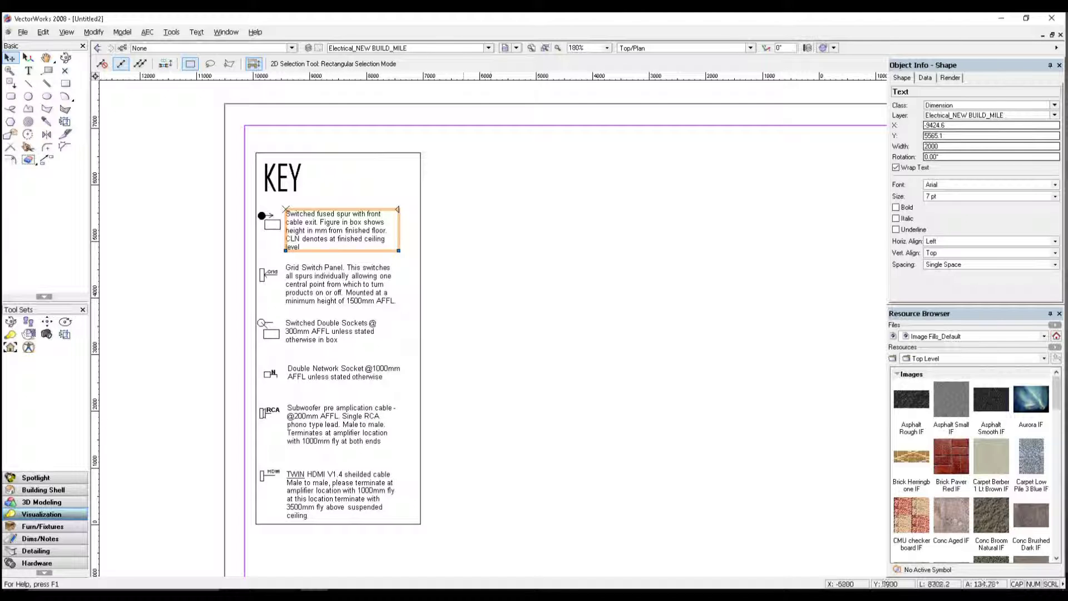
pyautogui.click(409, 47)
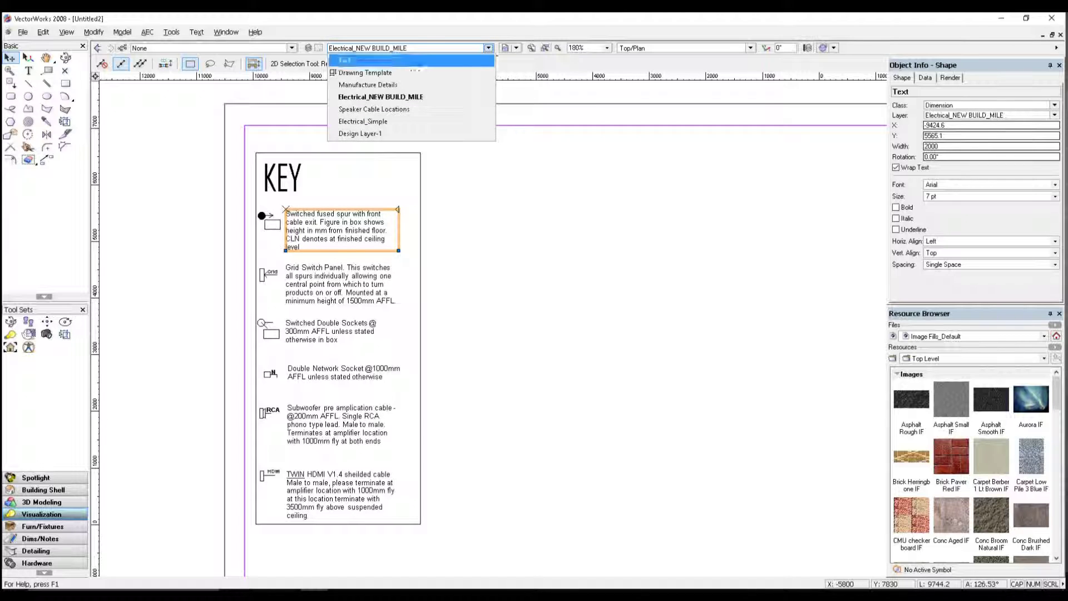
# Make Manufacture Details the active layer, then bring the layer list back up.
pyautogui.click(368, 84)
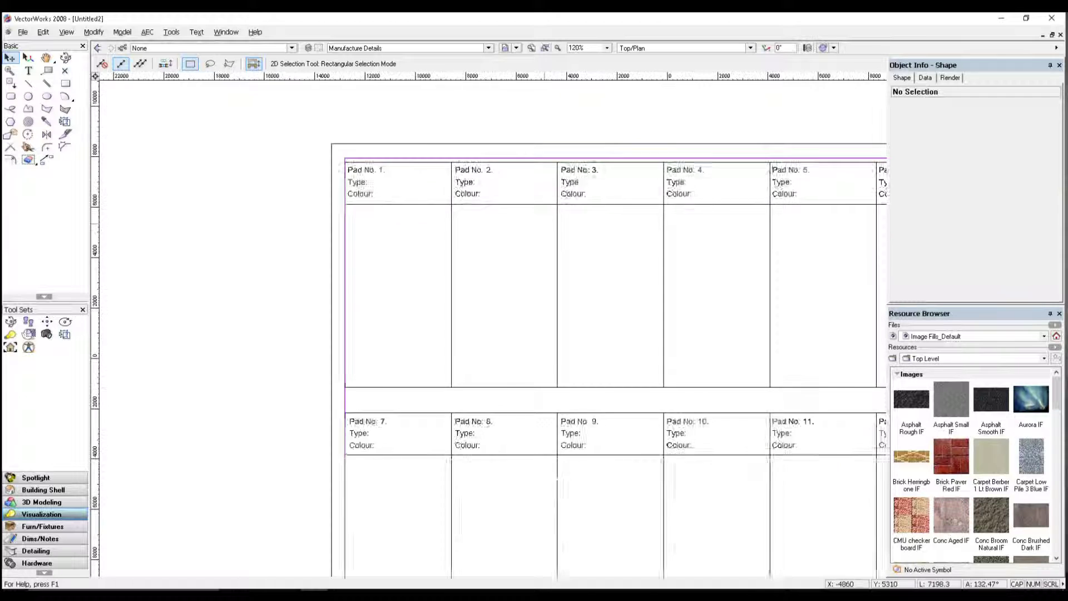
pyautogui.scroll(-3, 793, 351)
pyautogui.scroll(2, 793, 350)
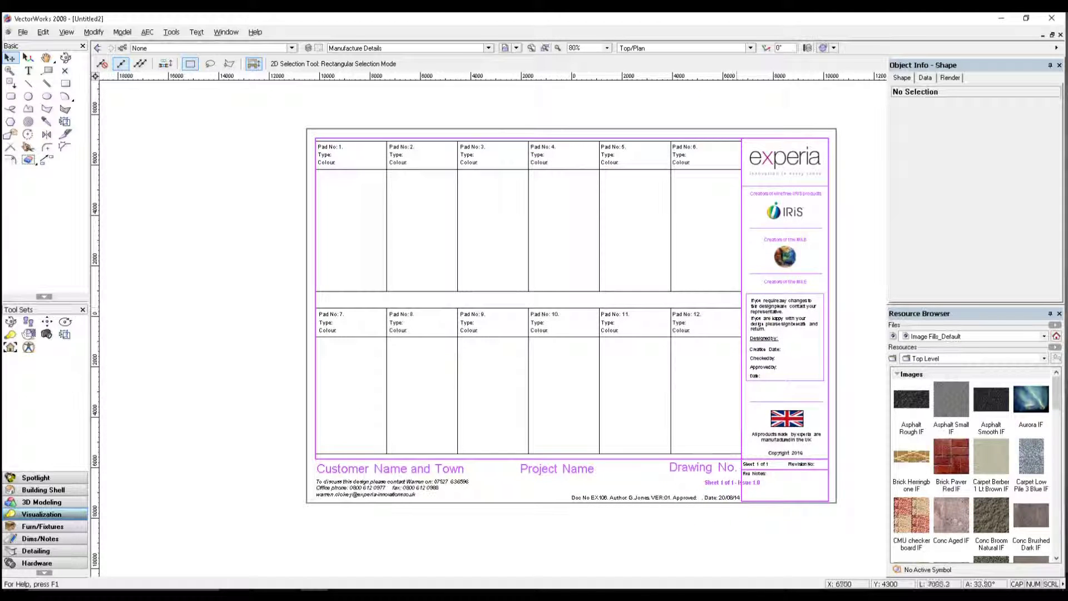
pyautogui.scroll(2, 764, 210)
pyautogui.scroll(-2, 764, 209)
pyautogui.scroll(1, 764, 209)
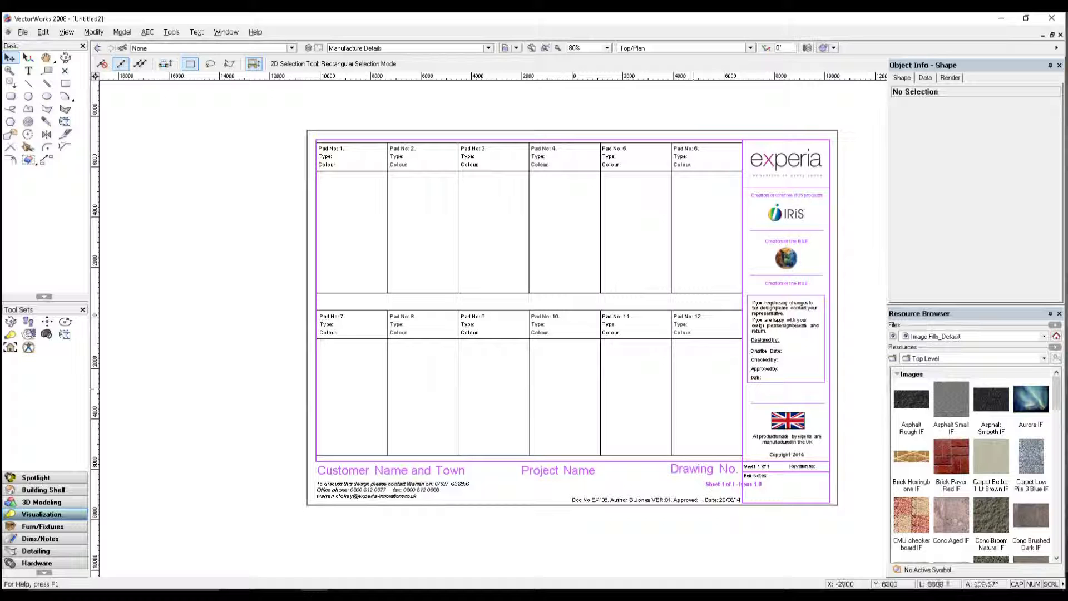
pyautogui.click(408, 48)
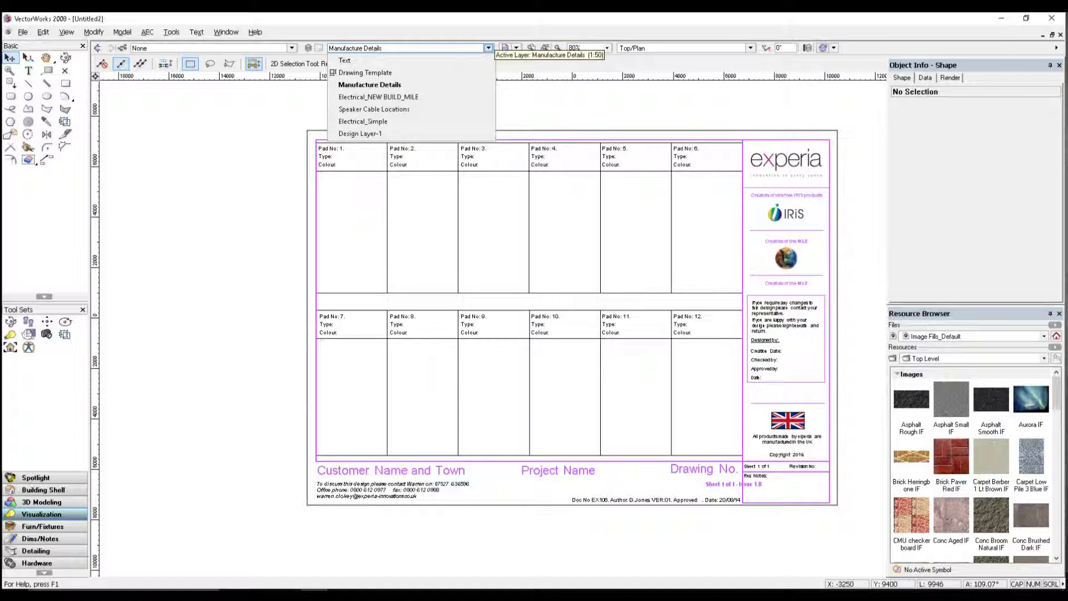
# Activate Drawing Template and highlight the title block's Customer Name and Town text.
pyautogui.click(367, 71)
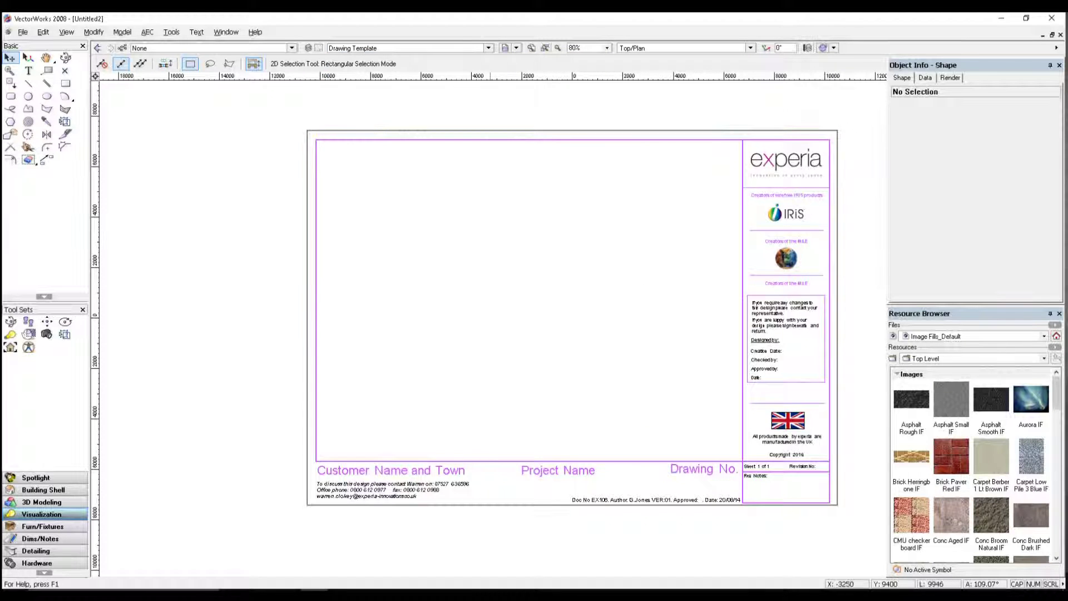
pyautogui.click(386, 472)
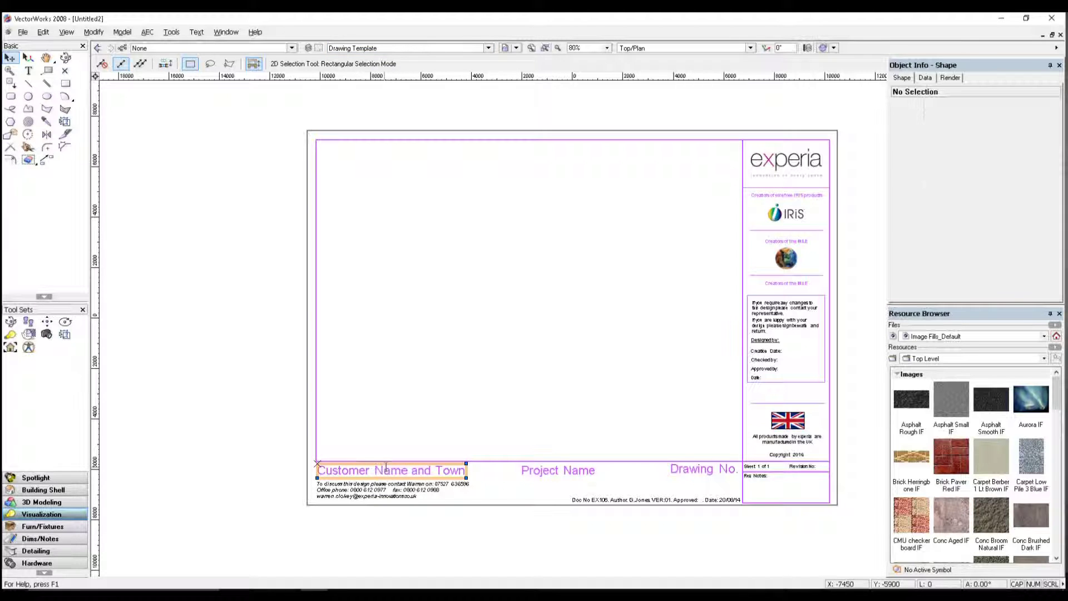
pyautogui.doubleClick(386, 470)
pyautogui.moveTo(462, 471); pyautogui.dragTo(306, 463)
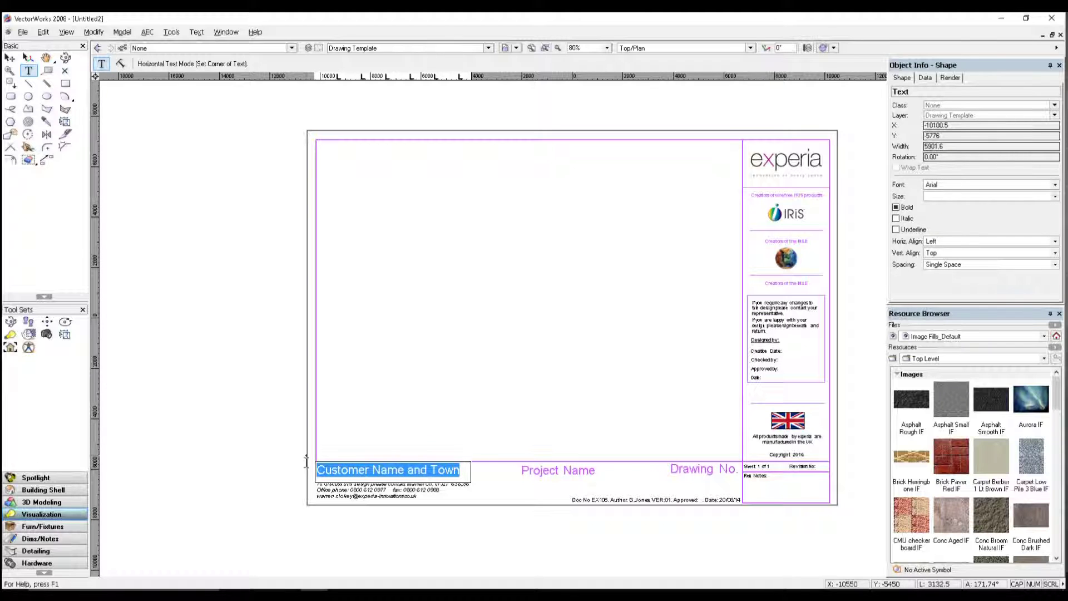
pyautogui.write('Example')
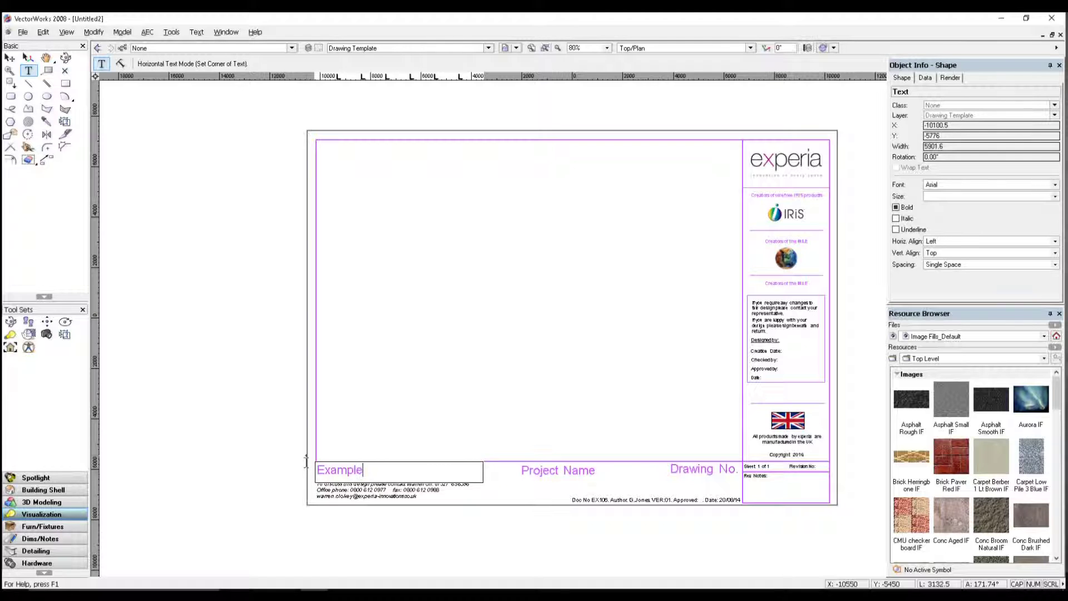
pyautogui.write(', Exa')
pyautogui.write('mple Town')
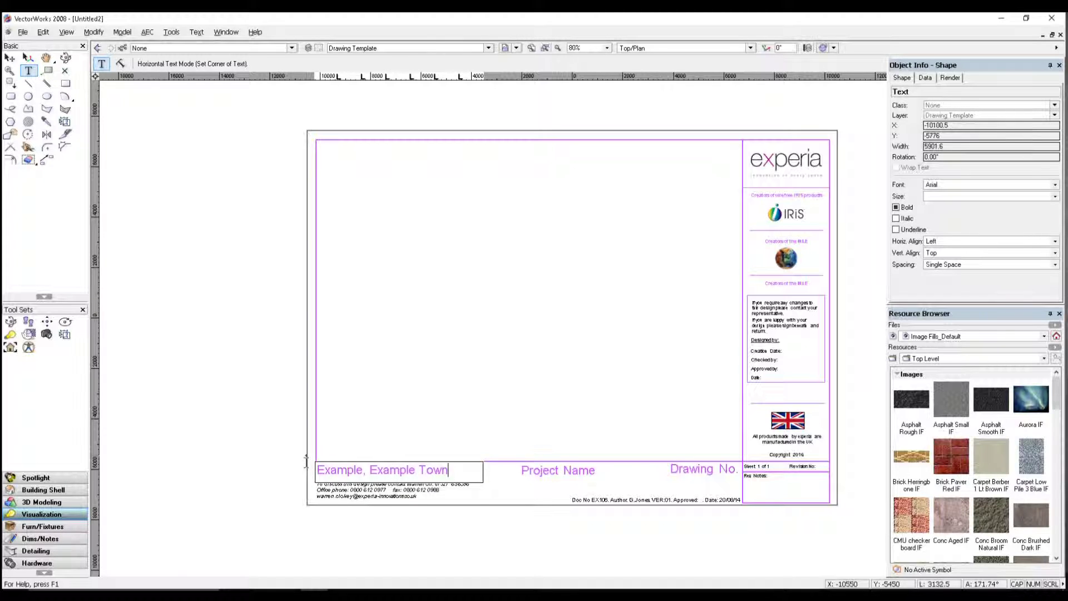
# Select and delete the title block's Project Name placeholder text.
pyautogui.click(576, 470)
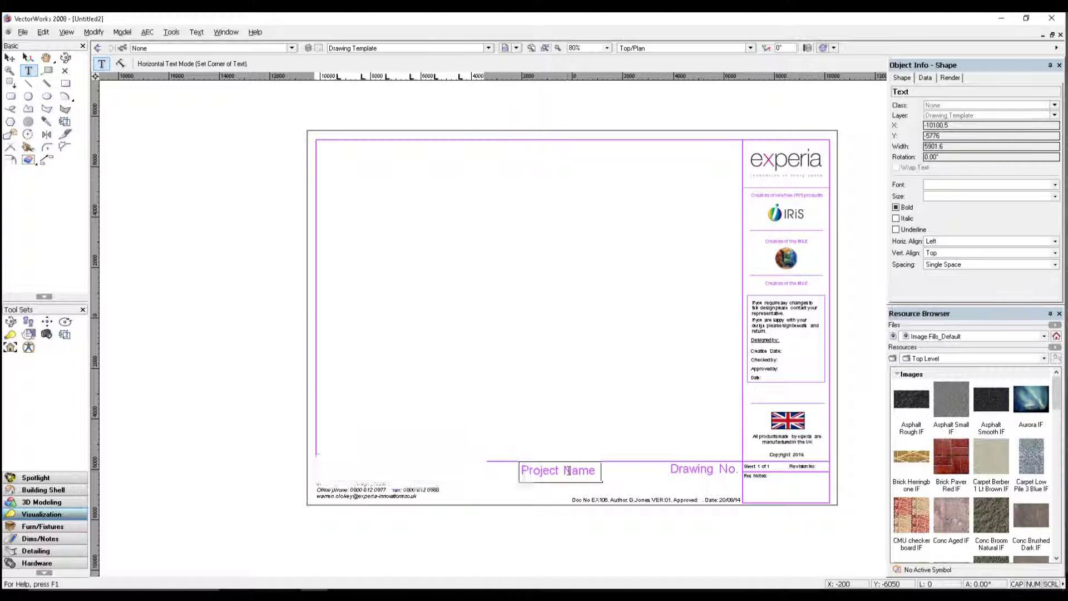
pyautogui.moveTo(596, 472); pyautogui.dragTo(498, 479)
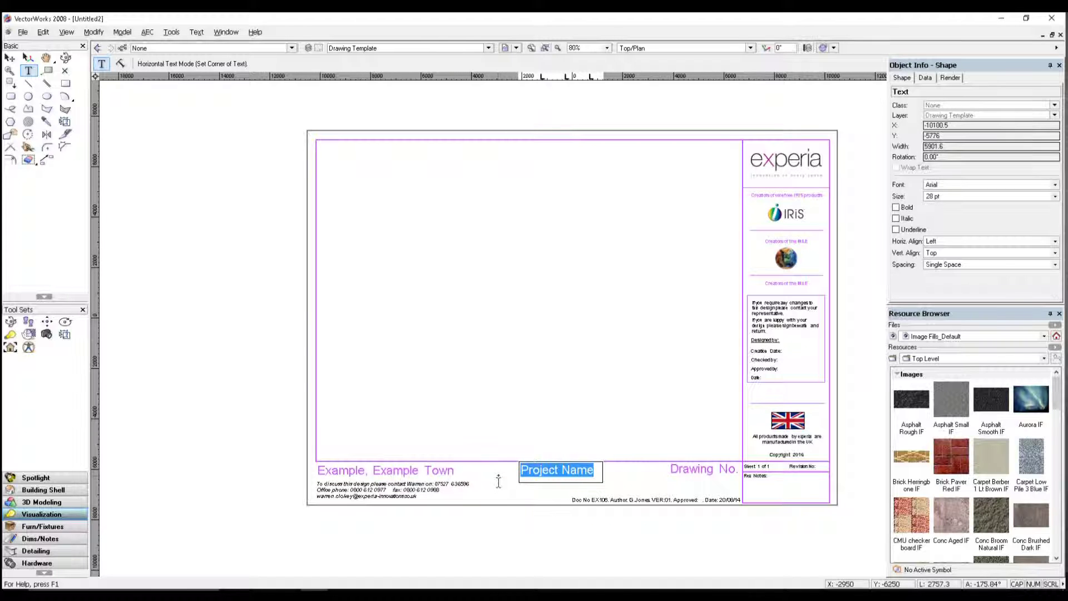
pyautogui.press('BackSpace')
pyautogui.write('R')
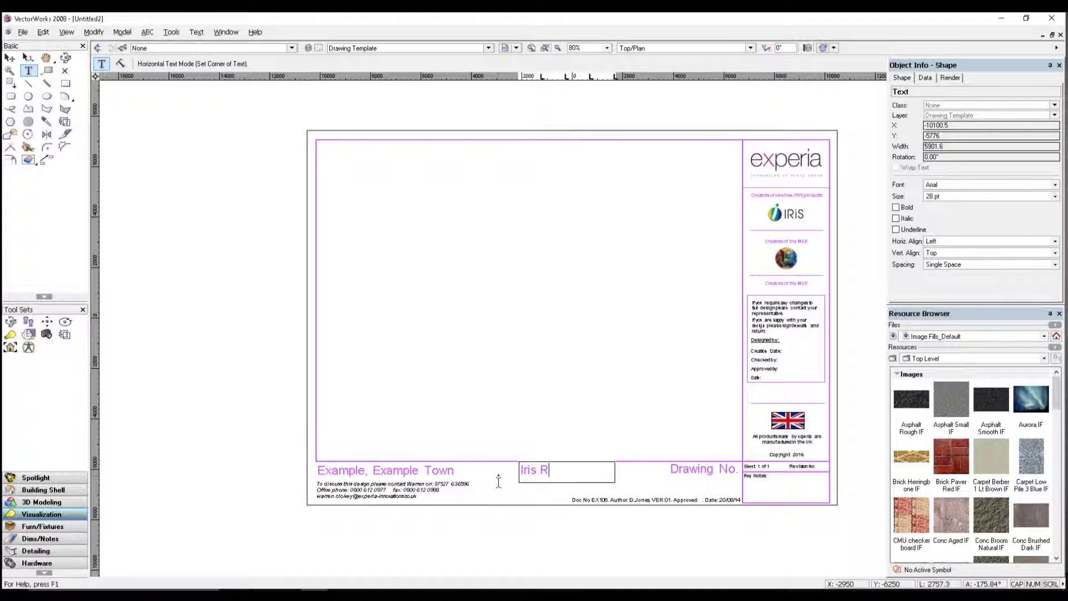
pyautogui.write('oo')
# Enter 216053101 as the Drawing No., then finish editing with nothing selected.
pyautogui.click(689, 471)
pyautogui.write('Iris Room')
pyautogui.moveTo(715, 470)
pyautogui.mouseDown()
pyautogui.moveTo(733, 470)
pyautogui.moveTo(660, 476)
pyautogui.mouseUp()
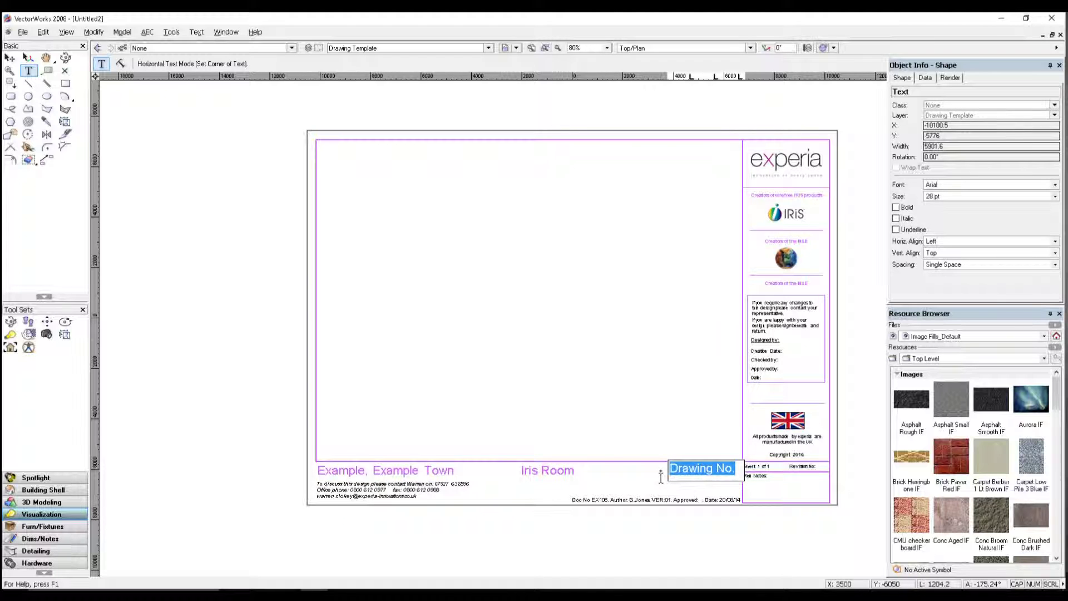
pyautogui.write('216')
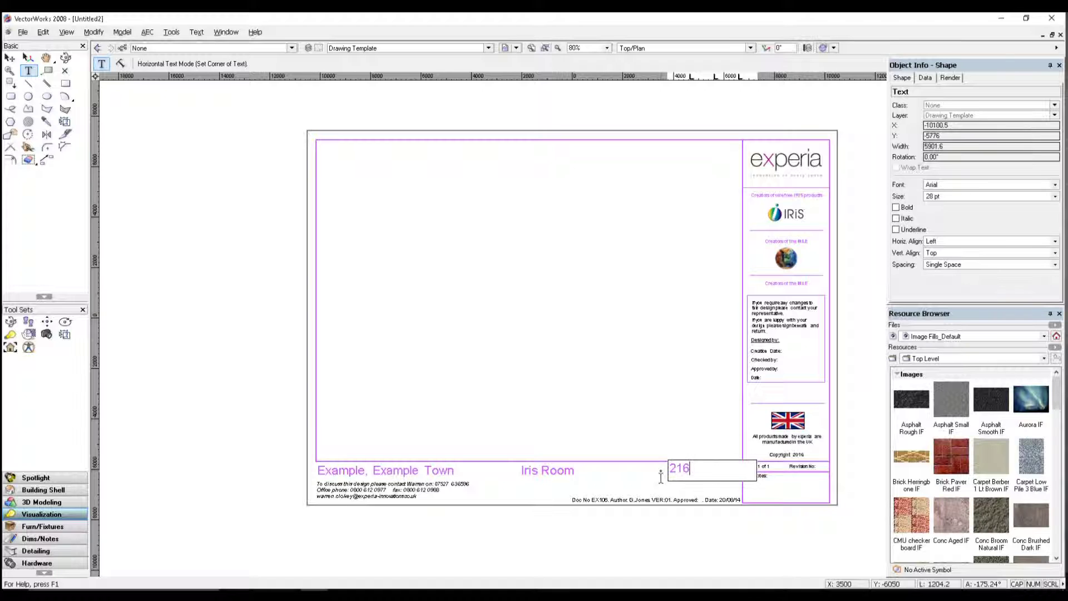
pyautogui.write('053101')
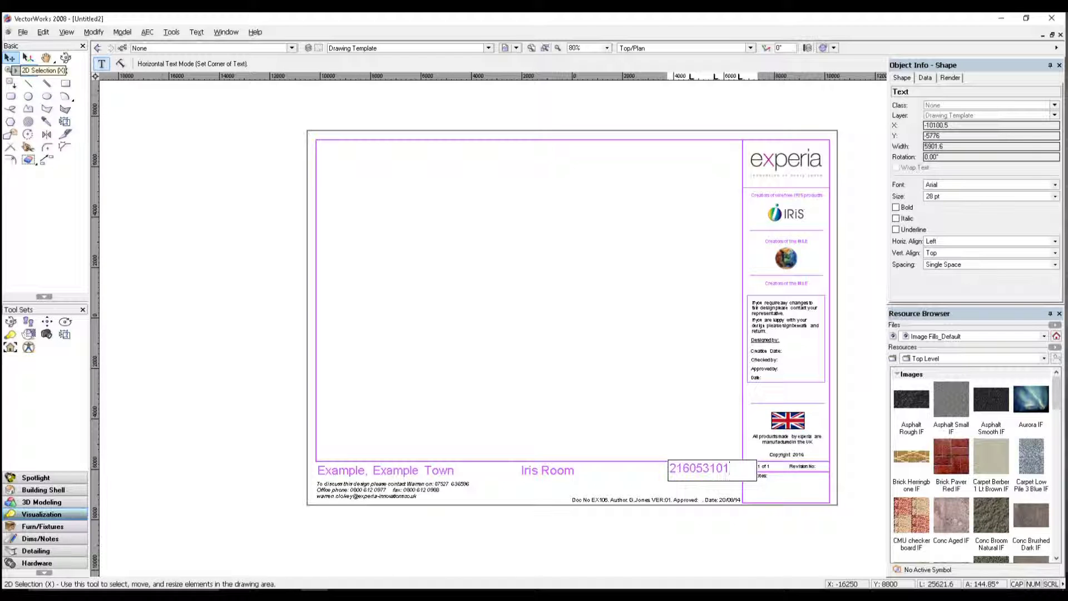
pyautogui.click(10, 58)
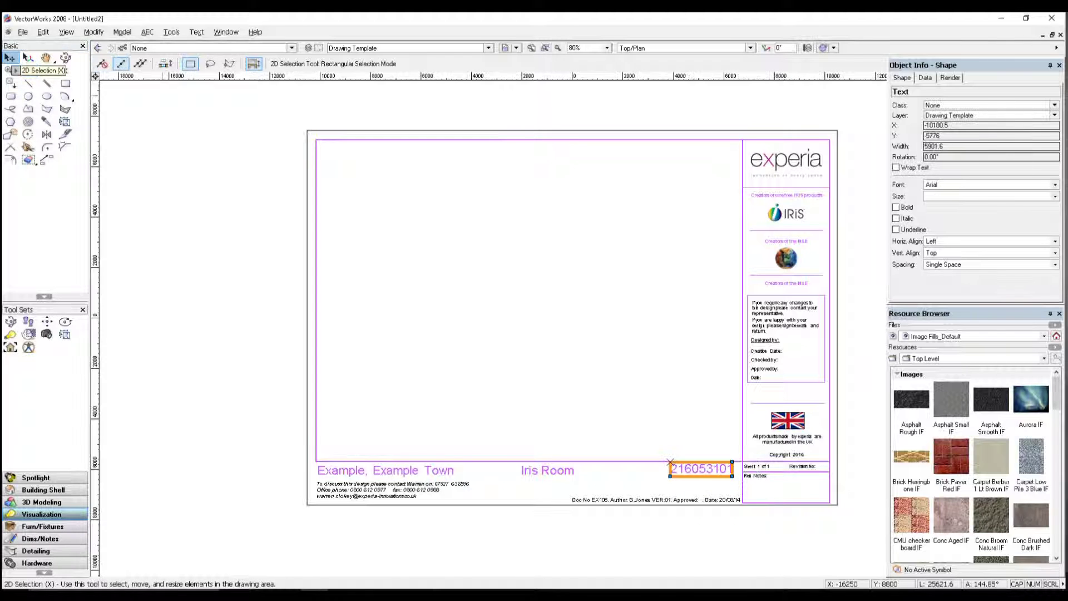
pyautogui.click(584, 467)
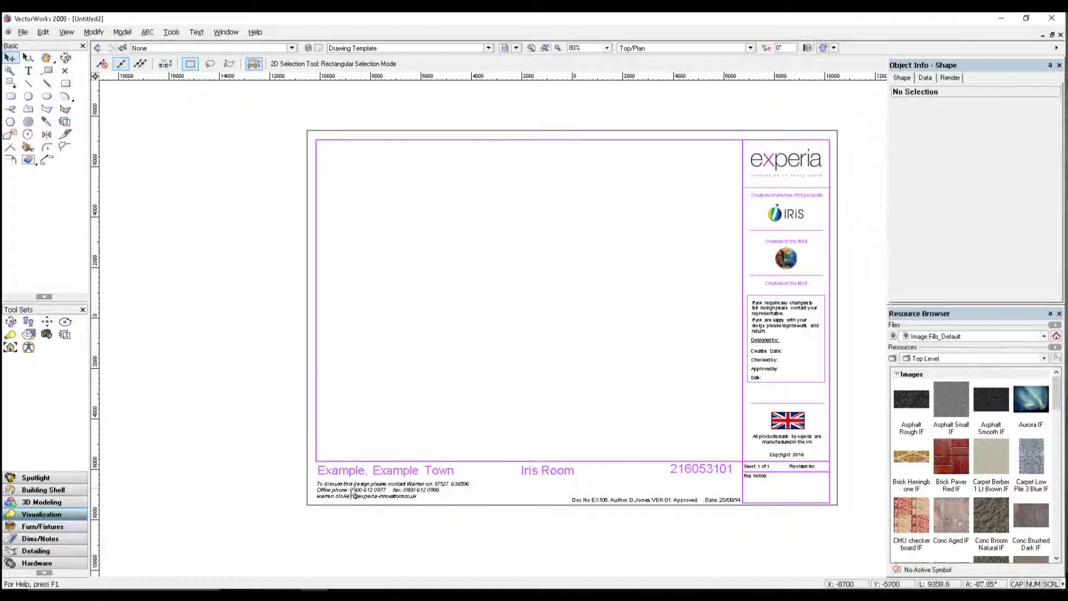